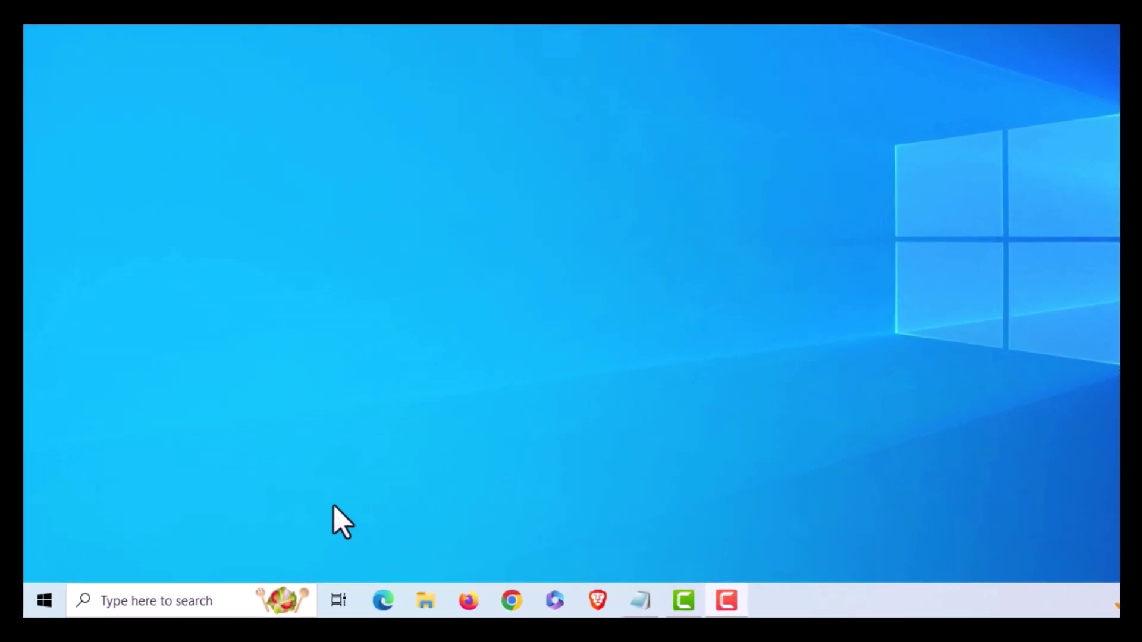
Step: Search Windows for cmd and run Command Prompt as administrator
left_click(150, 599)
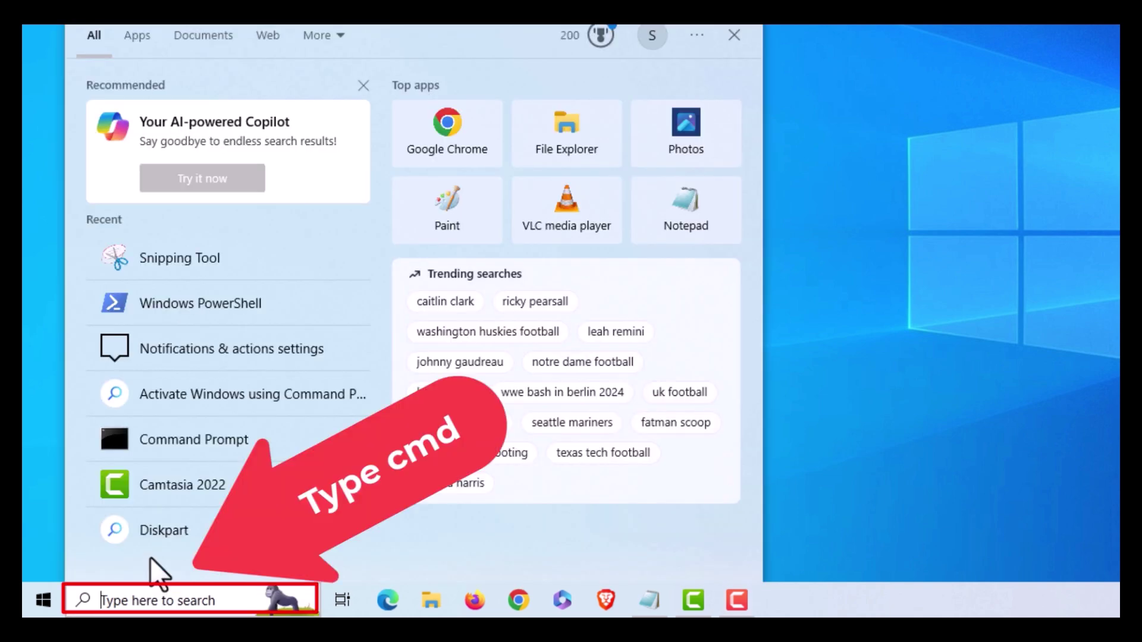
type("cmd")
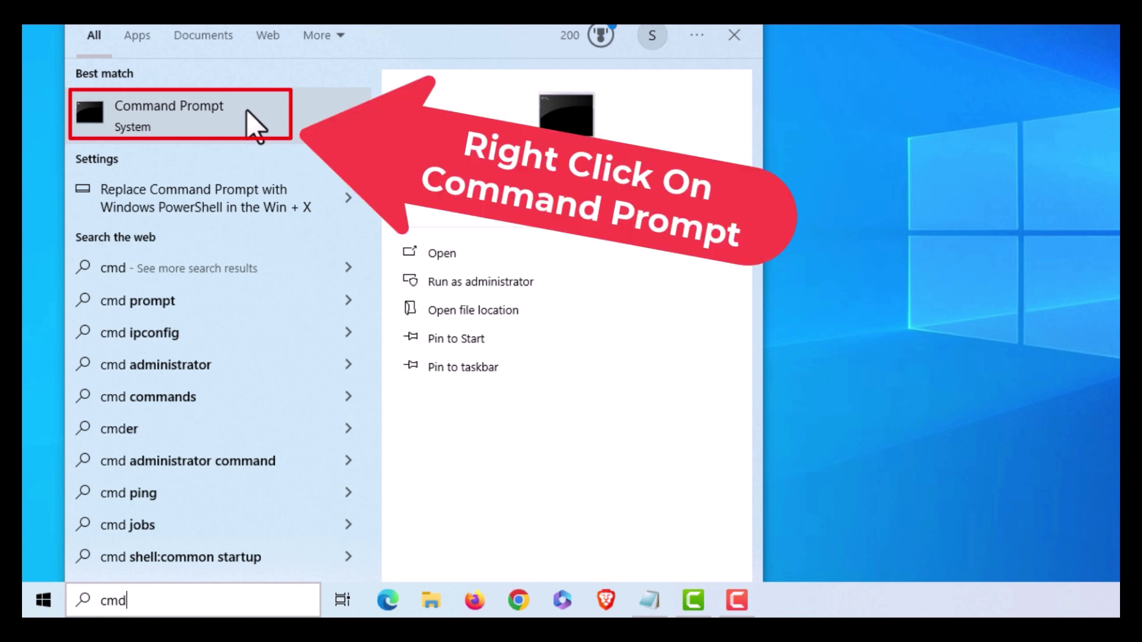
right_click(246, 110)
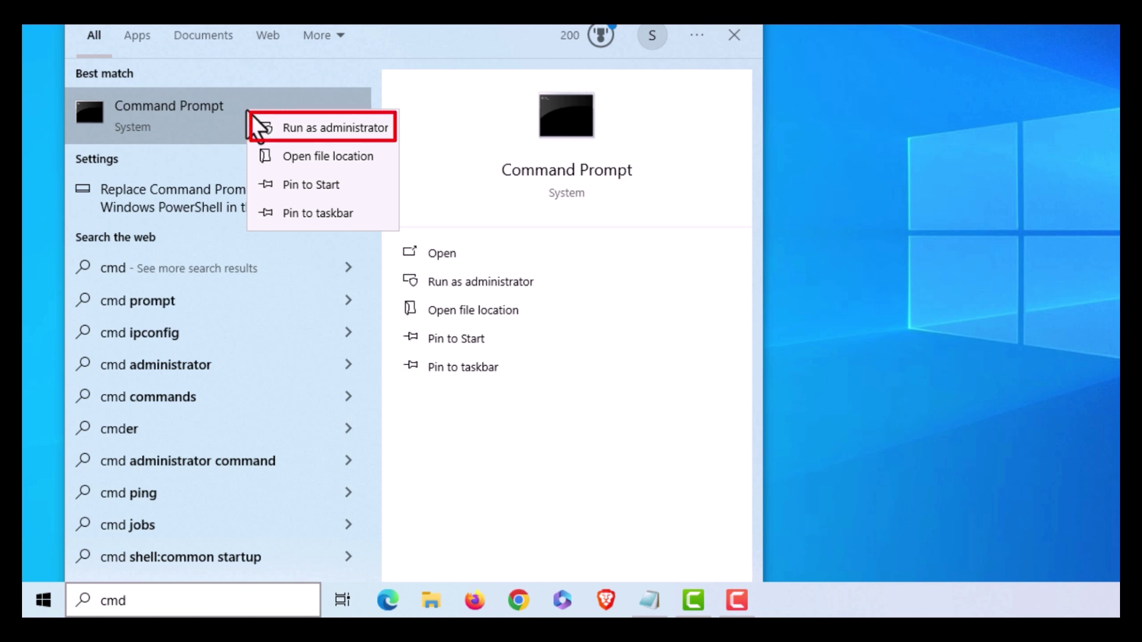
left_click(324, 135)
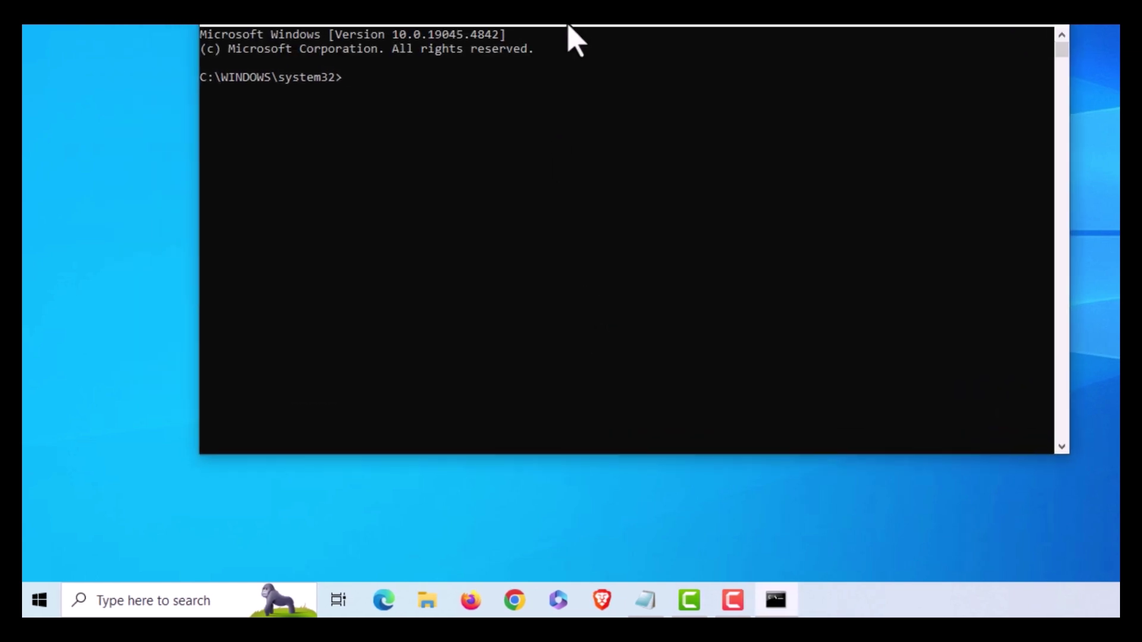
Step: Move the elevated Command Prompt window to the centre of the desktop
mouse_move(574, 31)
left_mouse_down()
mouse_move(596, 134)
mouse_move(518, 134)
left_mouse_up()
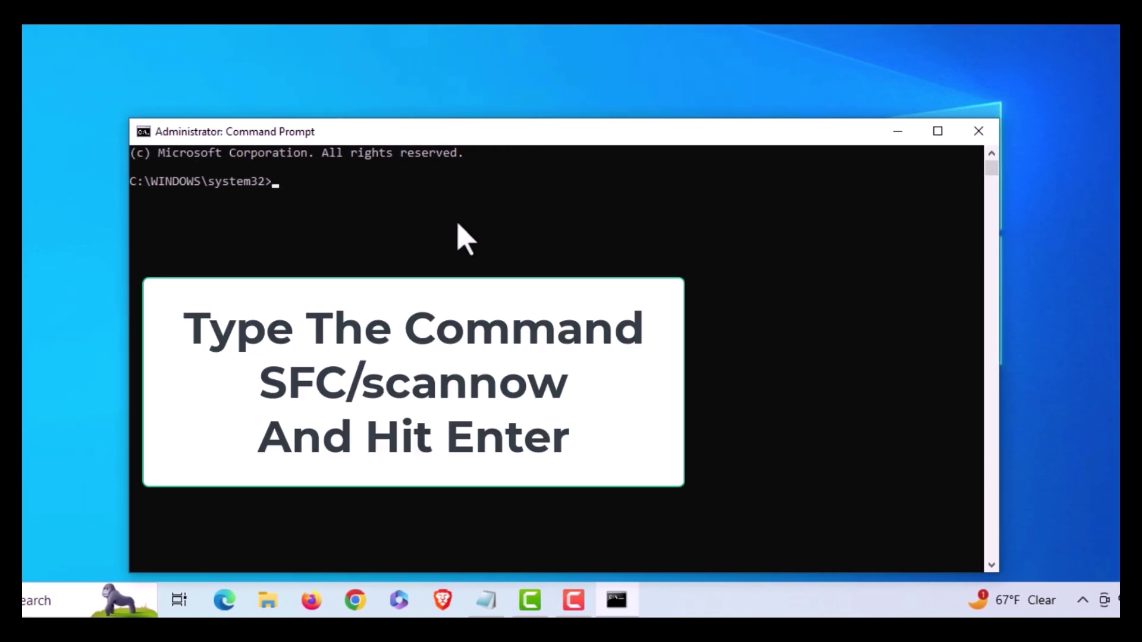
type("SFC/scannow")
Step: Run SFC /scannow and let verification reach 100% with no integrity violations
key("Return")
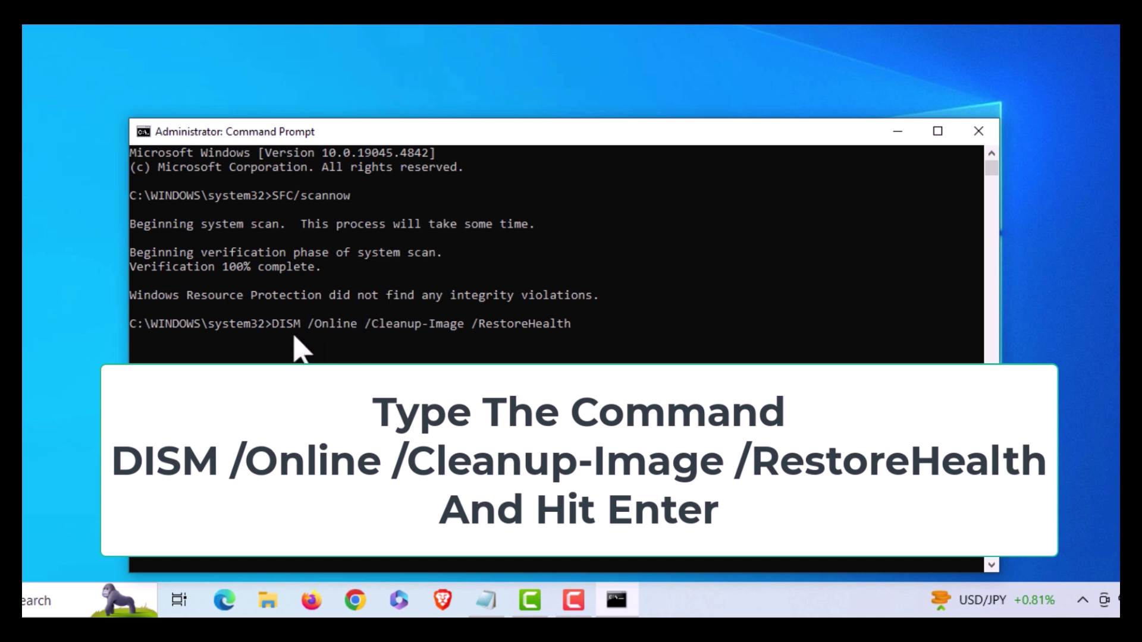
Step: Run DISM /Online /Cleanup-Image /RestoreHealth until the restore completes successfully
key("Return")
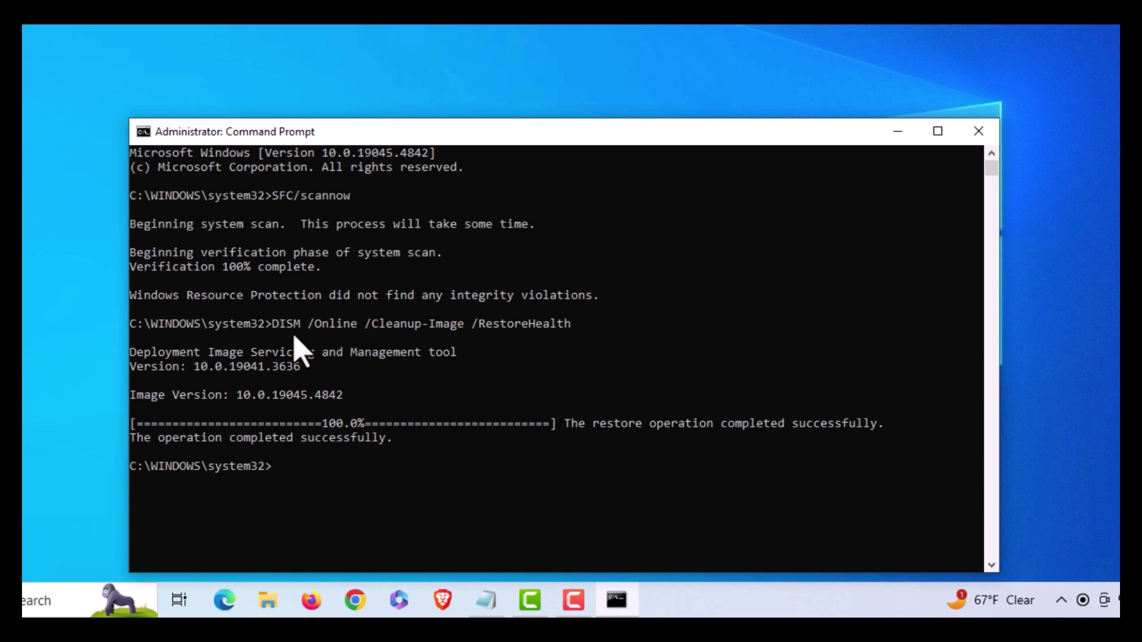
type("SFC")
type("/scannow")
Step: Launch a second SFC /scannow now that the image is repaired
key("Return")
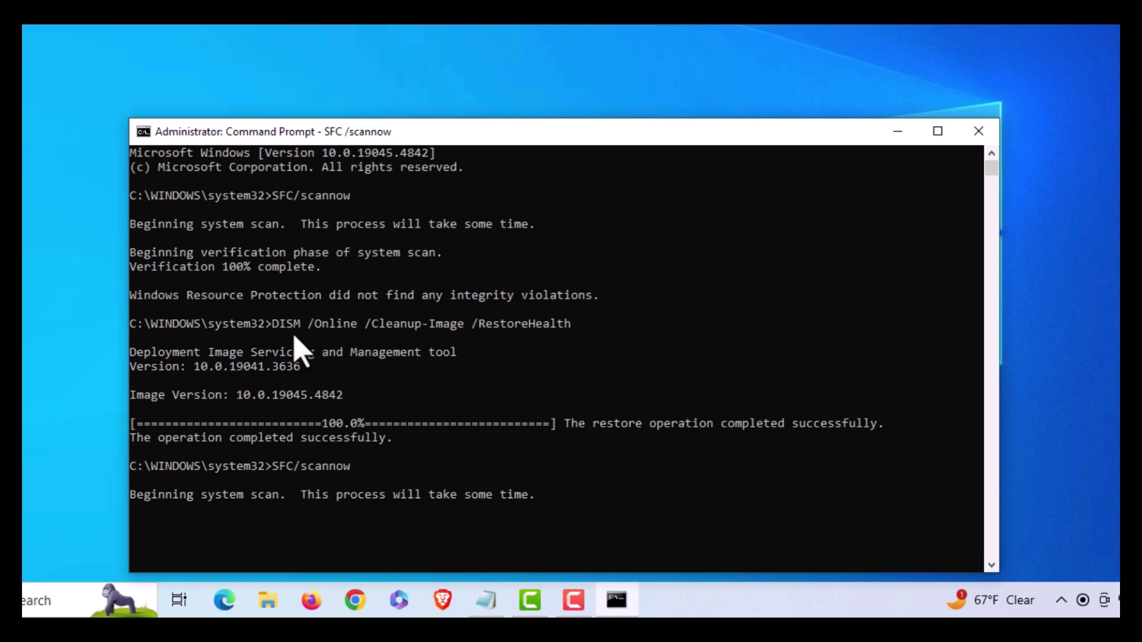